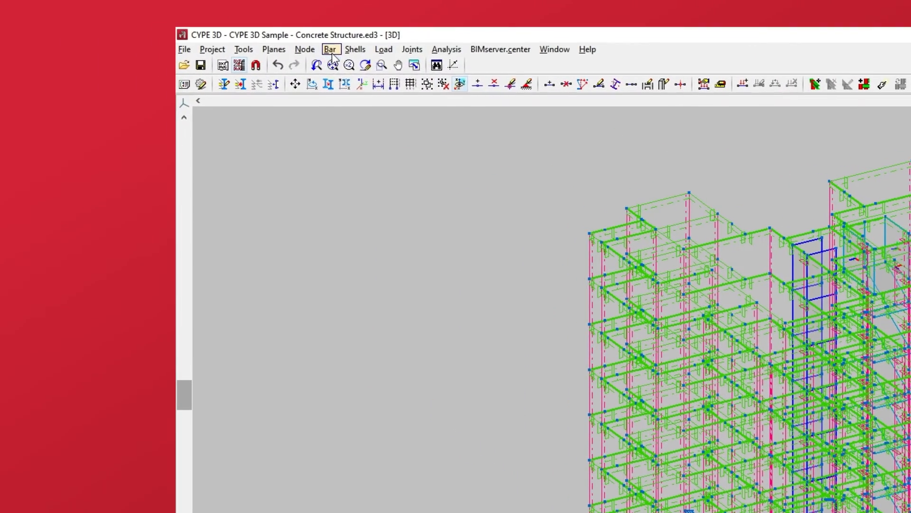
Start a new beam, set its insertion point to the top-right corner of the section, and open its section description
{"action": "left_click", "coordinate": [258, 48]}
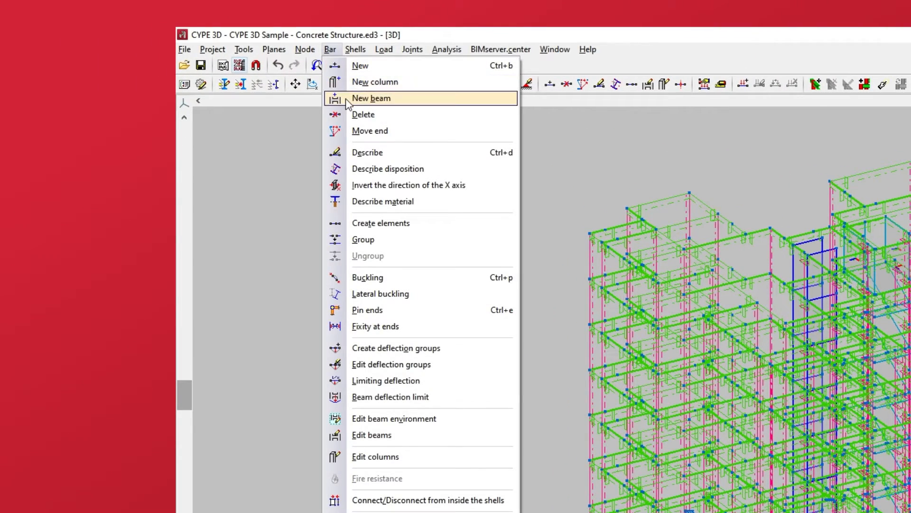
{"action": "left_click", "coordinate": [371, 98]}
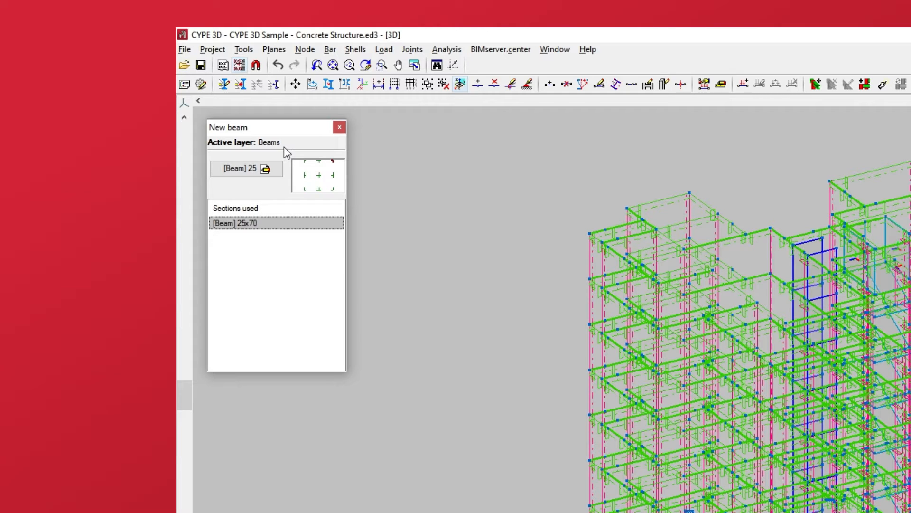
{"action": "left_click", "coordinate": [322, 162]}
{"action": "left_click", "coordinate": [333, 162]}
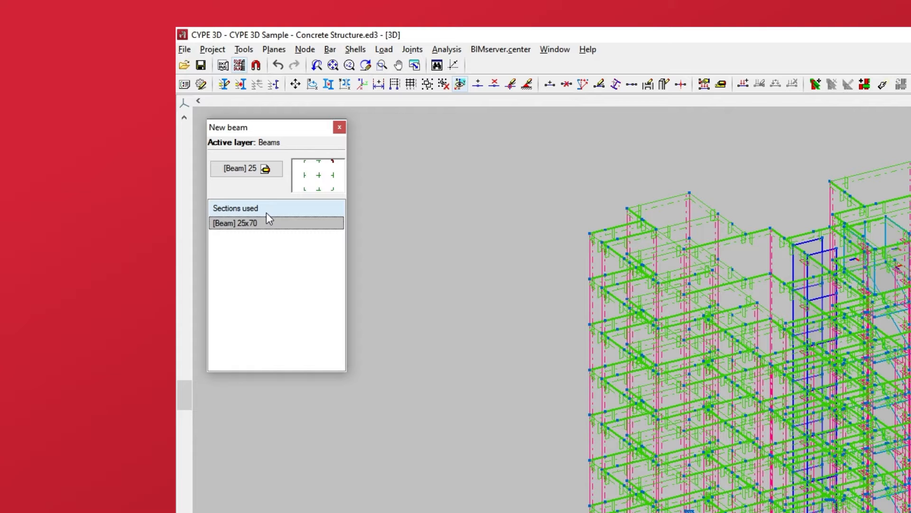
{"action": "left_click", "coordinate": [252, 175]}
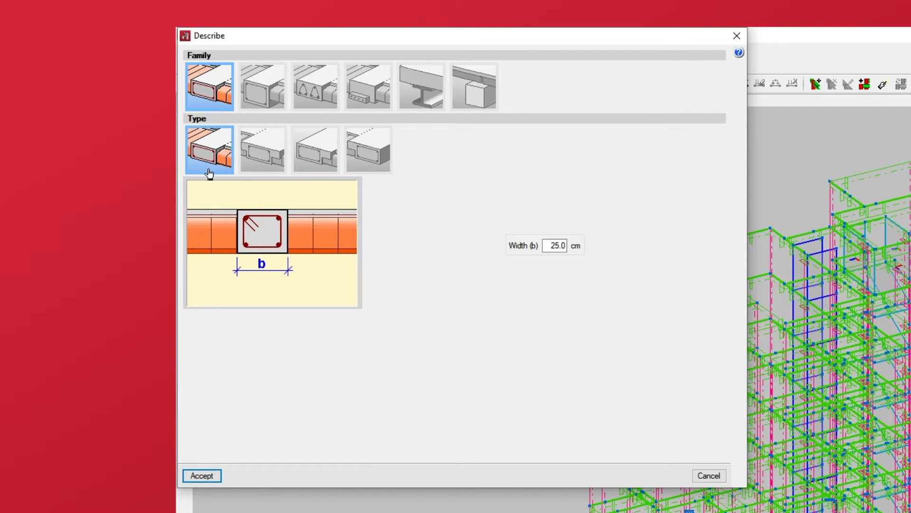
Try the other flat beam types and set the flat beam's width to 30 cm
{"action": "left_click", "coordinate": [257, 171]}
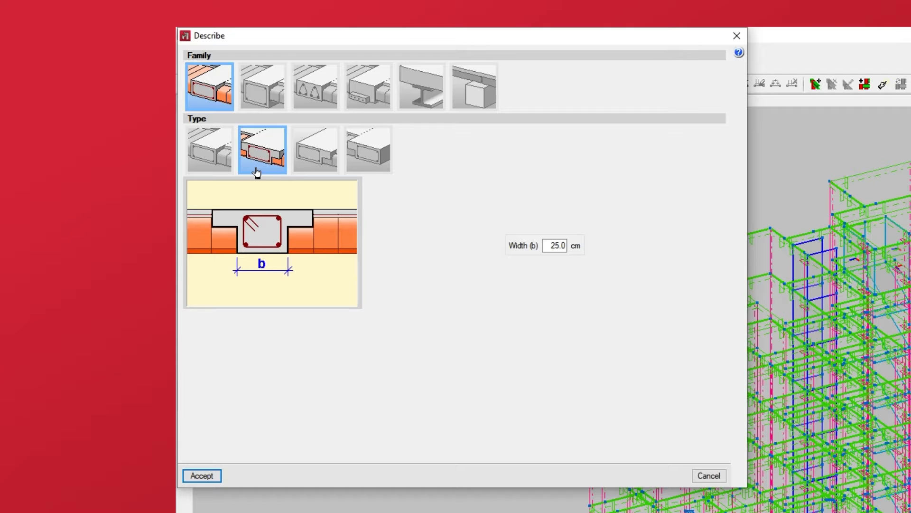
{"action": "left_click", "coordinate": [321, 172]}
{"action": "left_click", "coordinate": [370, 172]}
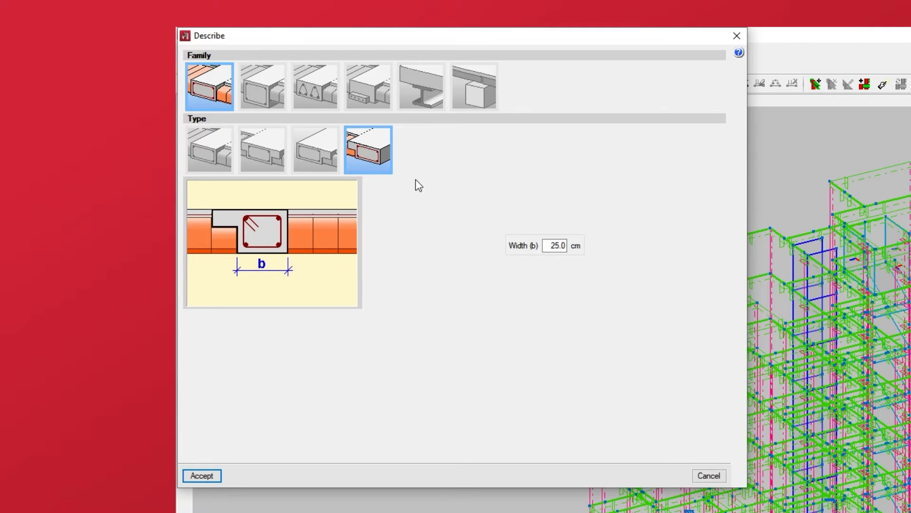
{"action": "left_click", "coordinate": [545, 244]}
{"action": "type", "text": "30"}
{"action": "key", "text": "Tab"}
Examine the dropped rectangular beam with its beam-below-slab option, and the dropped beam type with slab flanges
{"action": "left_click", "coordinate": [267, 109]}
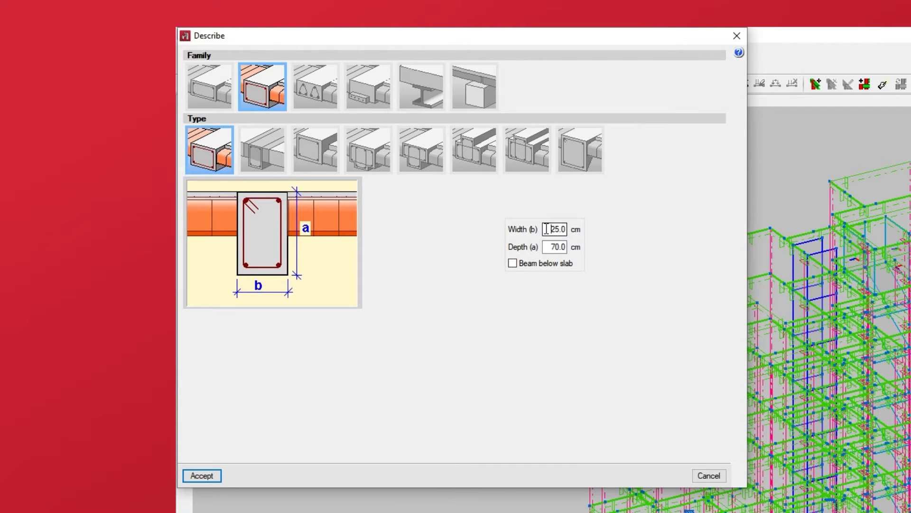
{"action": "left_click_drag", "start_coordinate": [547, 229], "coordinate": [587, 252]}
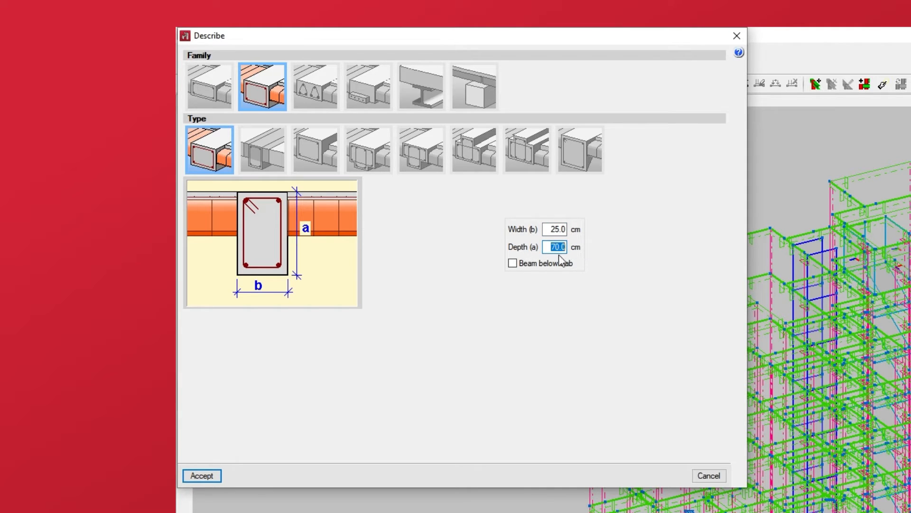
{"action": "left_click", "coordinate": [514, 264]}
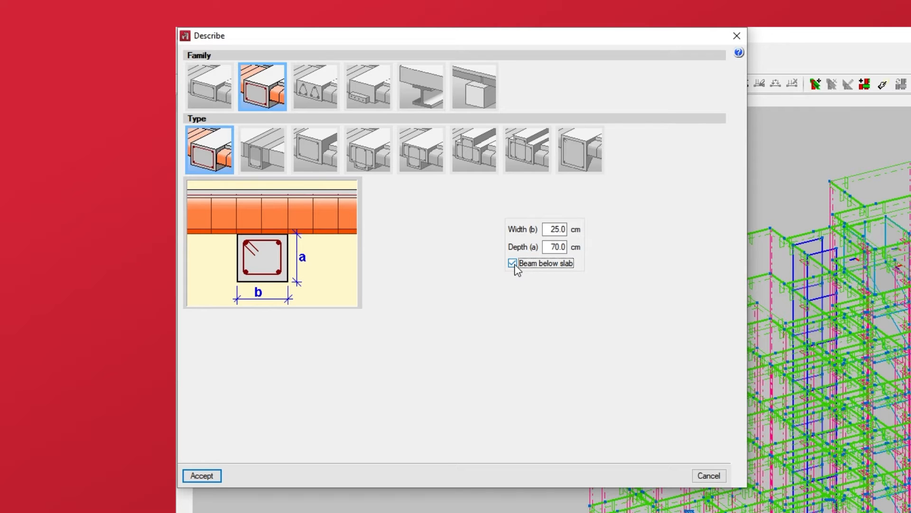
{"action": "left_click", "coordinate": [515, 264]}
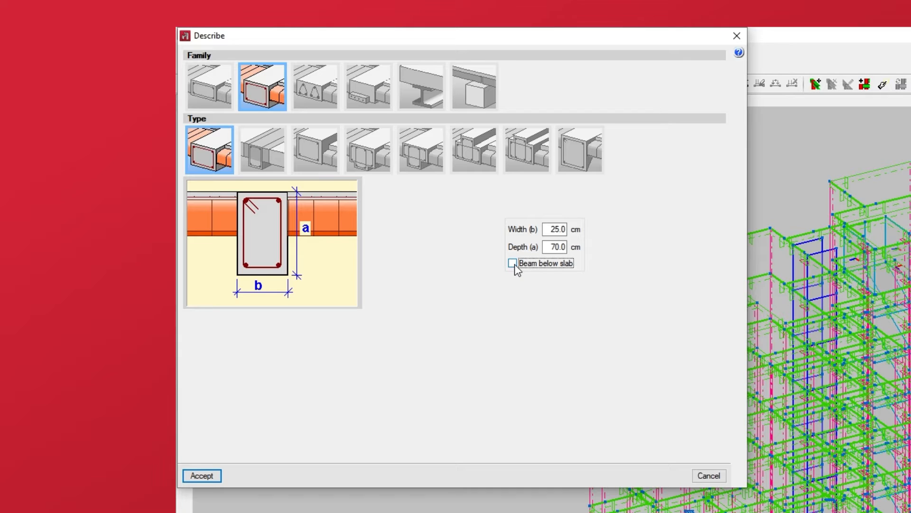
{"action": "left_click", "coordinate": [270, 169]}
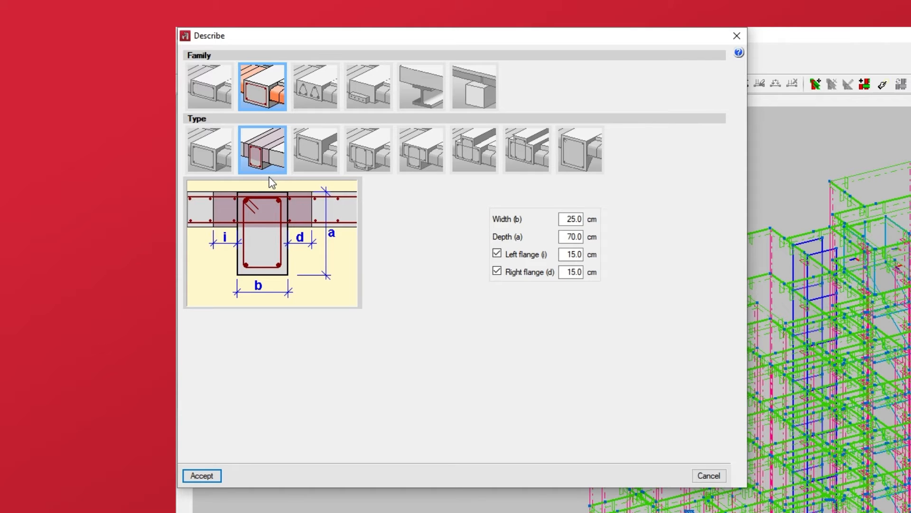
{"action": "left_click_drag", "start_coordinate": [561, 255], "coordinate": [606, 277]}
Examine the remaining dropped beam types, from the upstand and T-shaped sections to the variable-depth beam, and their dimensions
{"action": "left_click", "coordinate": [325, 172]}
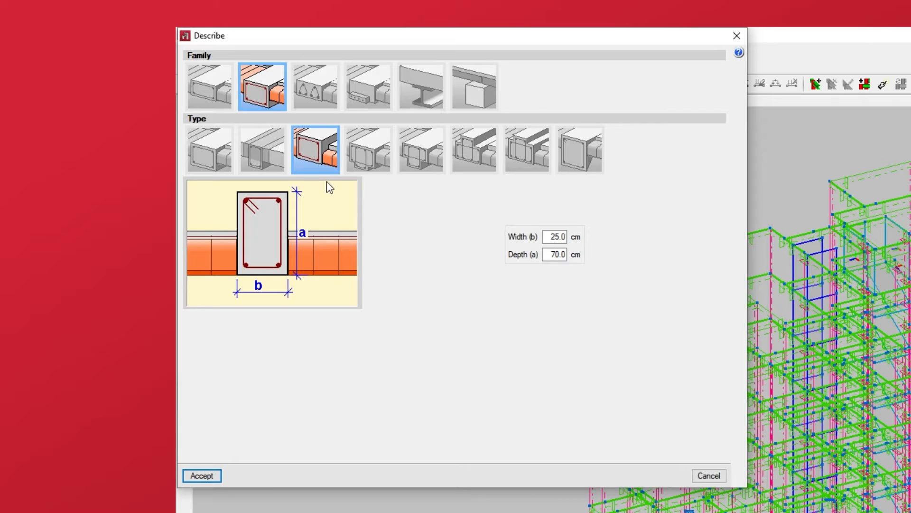
{"action": "left_click", "coordinate": [369, 171]}
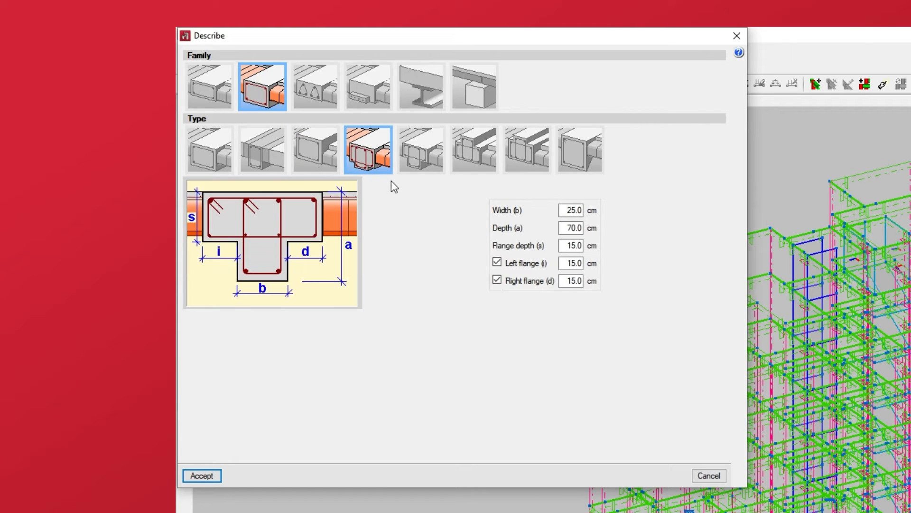
{"action": "left_click", "coordinate": [419, 173]}
{"action": "left_click", "coordinate": [471, 171]}
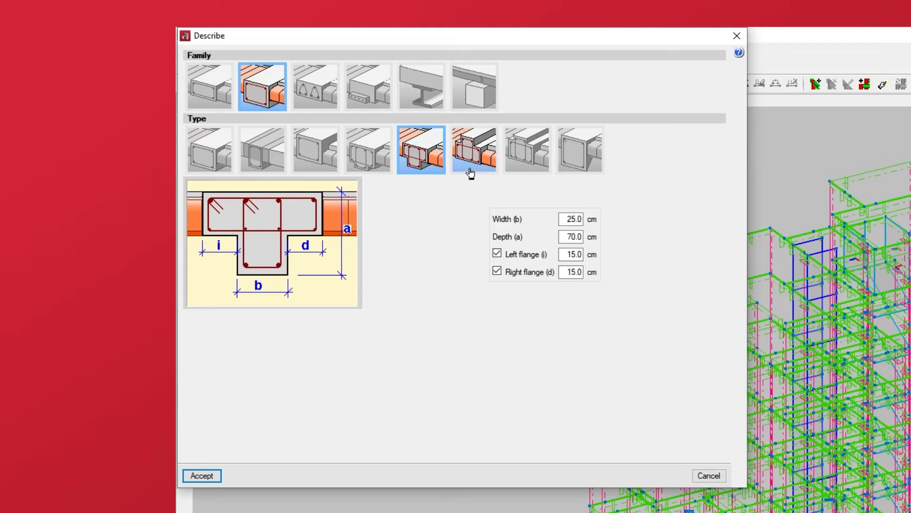
{"action": "left_click", "coordinate": [535, 176]}
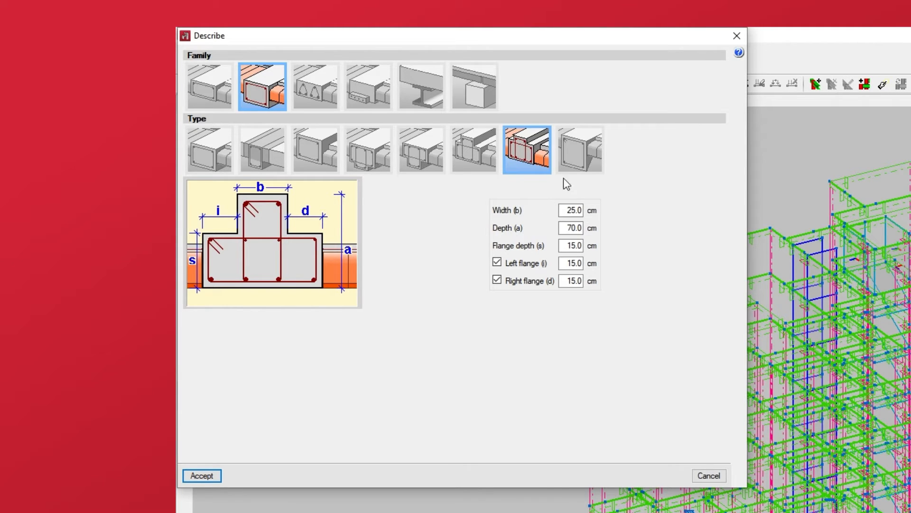
{"action": "left_click", "coordinate": [576, 173]}
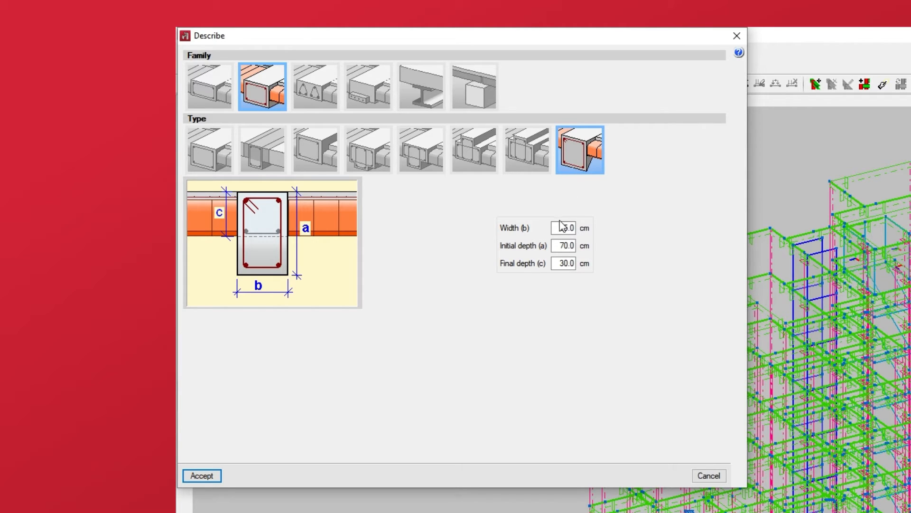
{"action": "left_click_drag", "start_coordinate": [558, 228], "coordinate": [581, 265]}
Examine each beam type in the family reinforced with lattice trusses, ending with the dropped one
{"action": "left_click", "coordinate": [326, 112]}
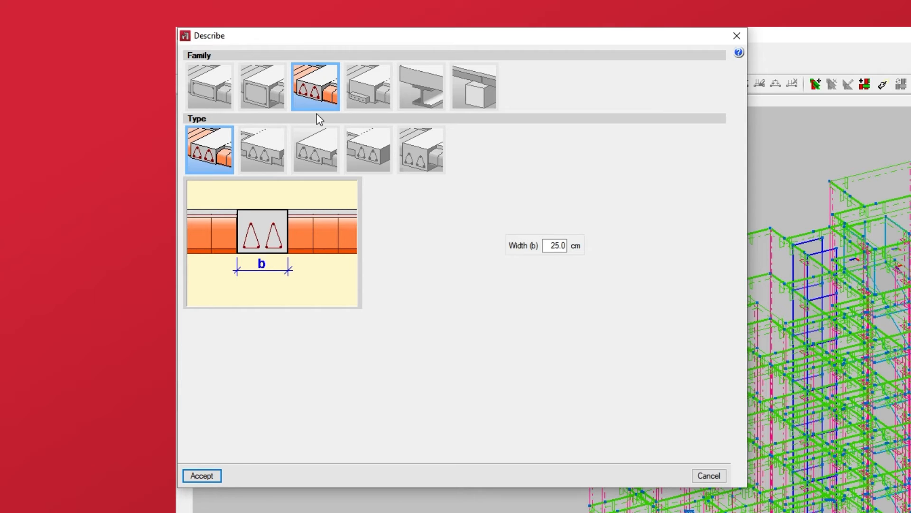
{"action": "left_click", "coordinate": [256, 172]}
{"action": "left_click", "coordinate": [308, 174]}
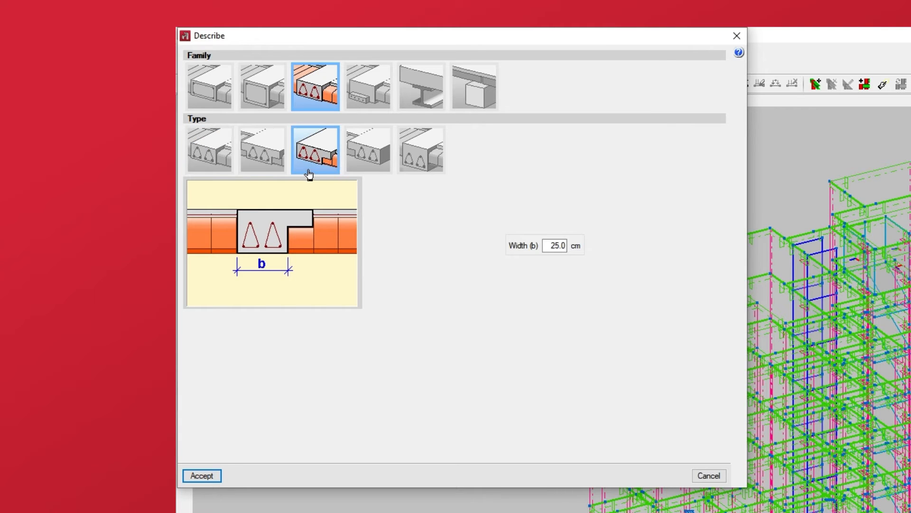
{"action": "left_click", "coordinate": [363, 174]}
{"action": "left_click", "coordinate": [417, 174]}
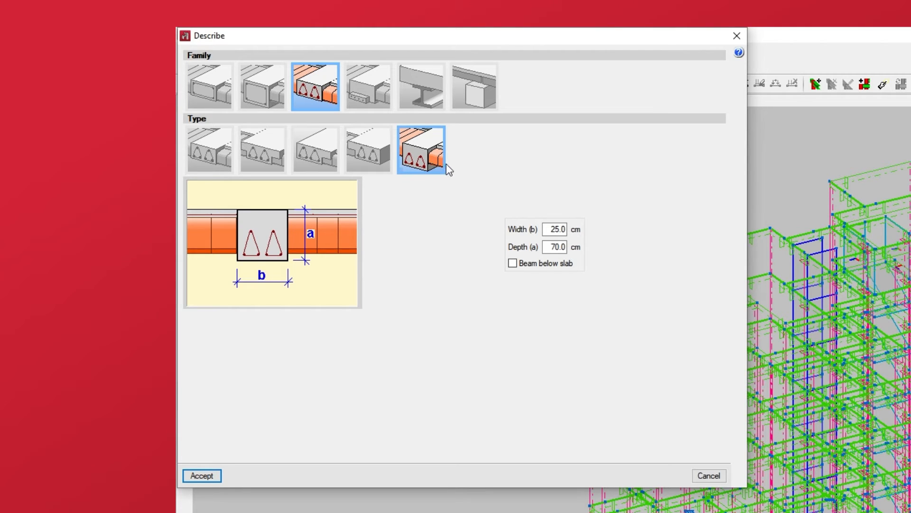
Examine the prestressed beam family, its library and the parameters for a new type, without adding one
{"action": "left_click", "coordinate": [375, 108]}
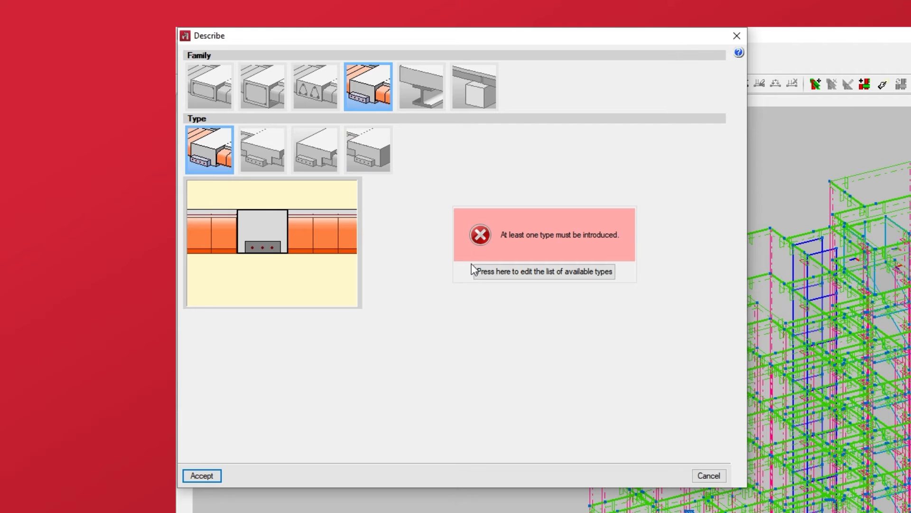
{"action": "left_click", "coordinate": [481, 274]}
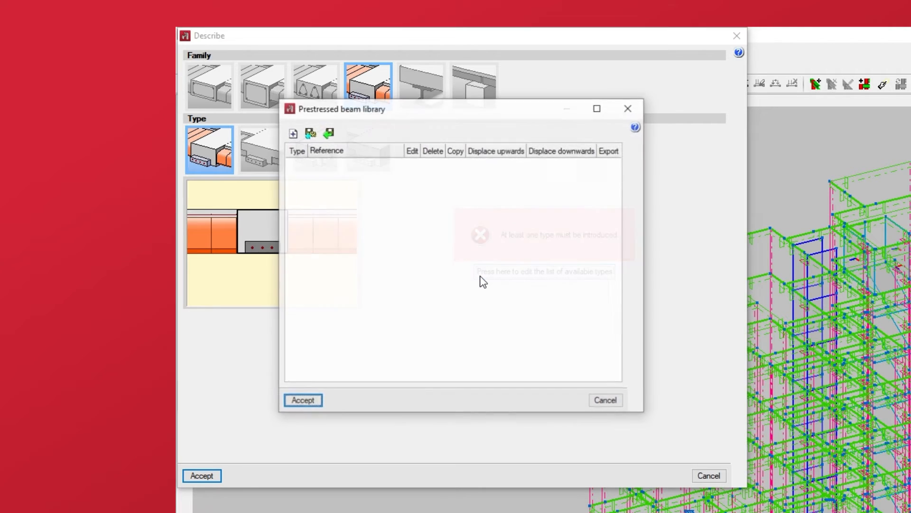
{"action": "left_click", "coordinate": [293, 133]}
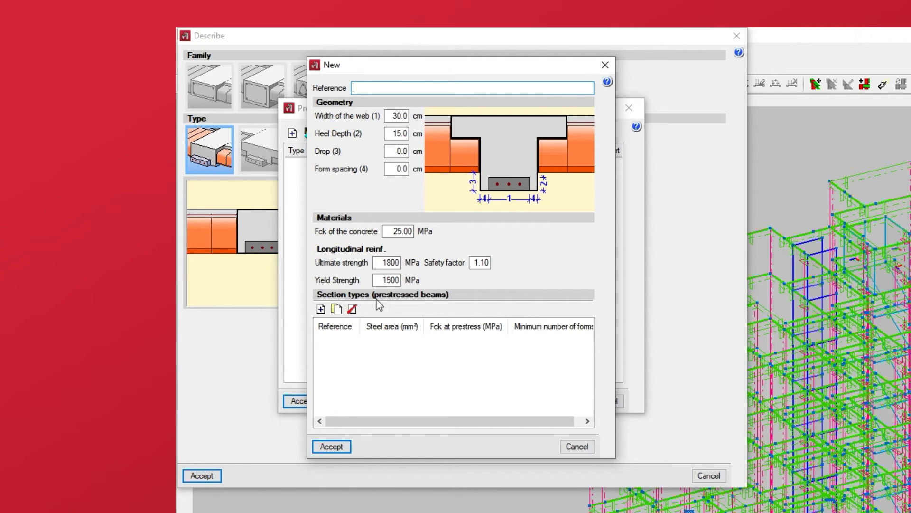
{"action": "left_click", "coordinate": [574, 446]}
{"action": "left_click", "coordinate": [600, 405]}
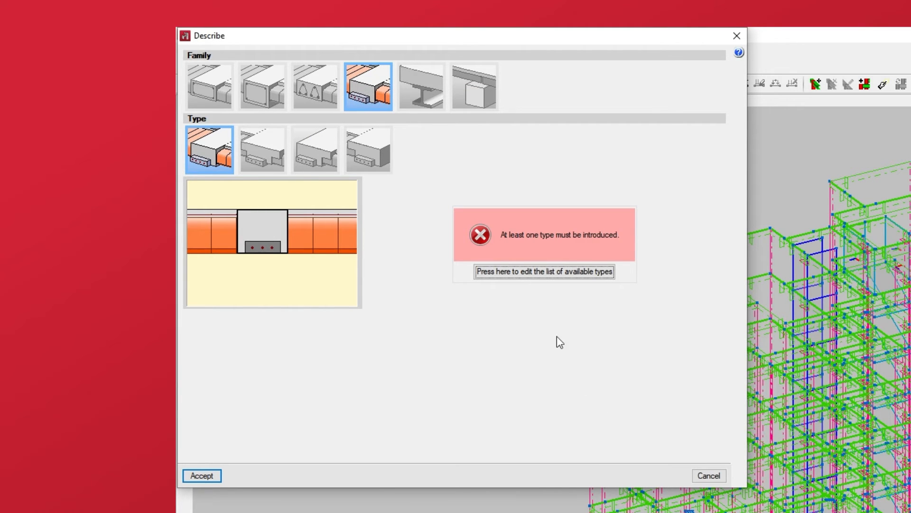
Examine the steel beam options: IPE series and sizes, the three steel material types, and the beam-below-slab option
{"action": "left_click", "coordinate": [416, 107]}
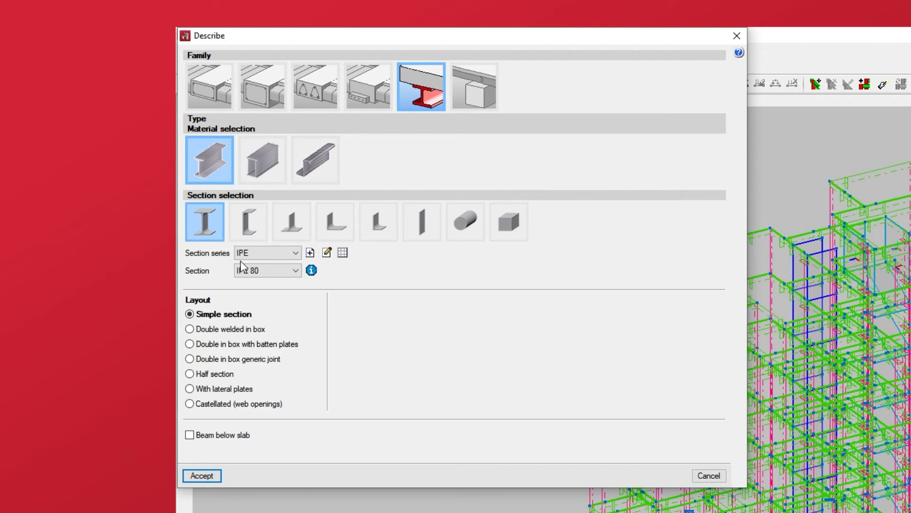
{"action": "left_click", "coordinate": [296, 253]}
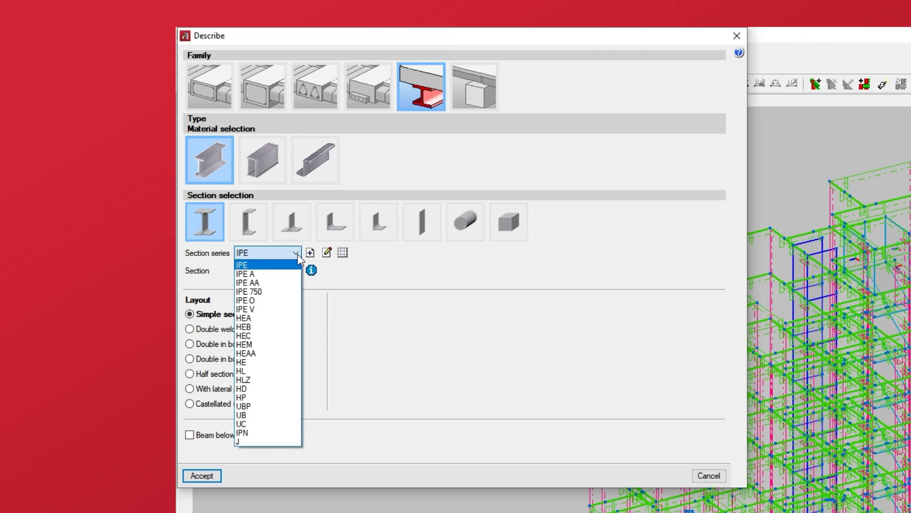
{"action": "left_click", "coordinate": [298, 254]}
{"action": "left_click", "coordinate": [297, 270]}
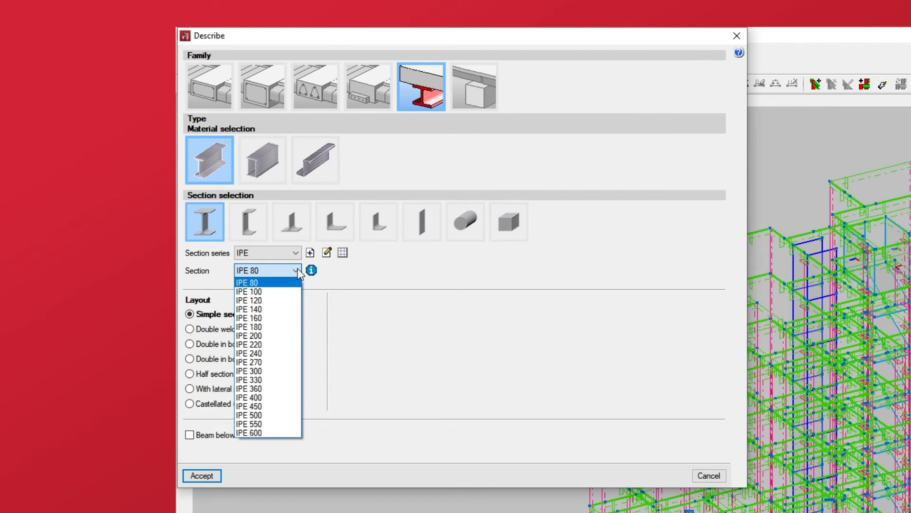
{"action": "left_click", "coordinate": [297, 270]}
{"action": "left_click", "coordinate": [274, 180]}
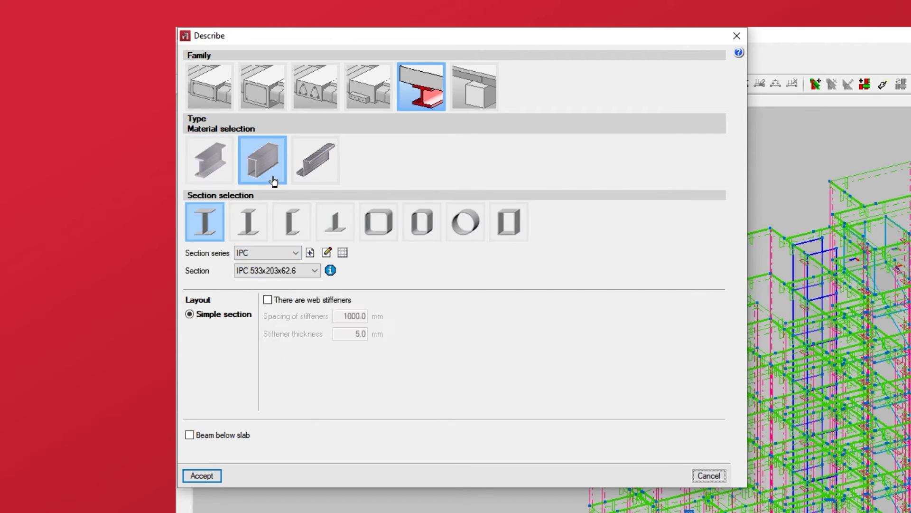
{"action": "left_click", "coordinate": [311, 177]}
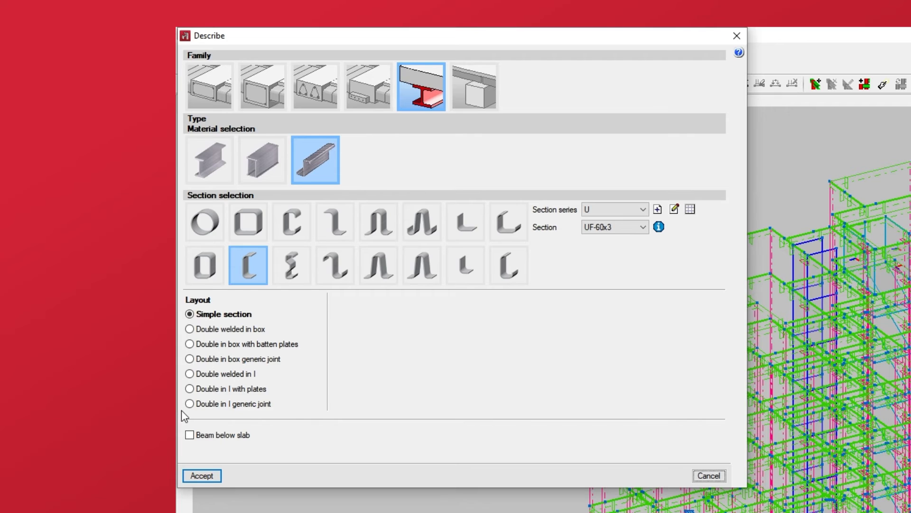
{"action": "left_click", "coordinate": [190, 436]}
Examine the timber beam family, including its available Beams/Joists sections and the beam-below-slab option
{"action": "left_click", "coordinate": [473, 112]}
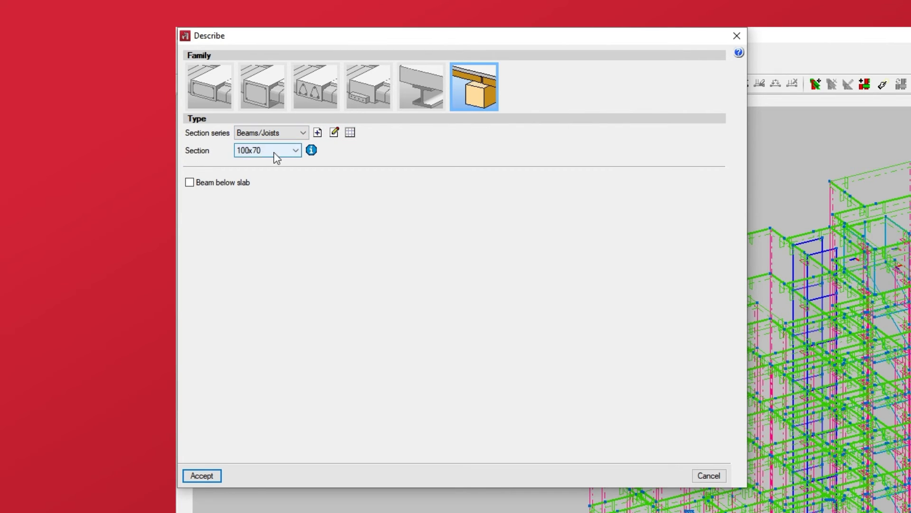
{"action": "left_click", "coordinate": [296, 150]}
{"action": "left_click", "coordinate": [296, 150]}
{"action": "left_click", "coordinate": [191, 182]}
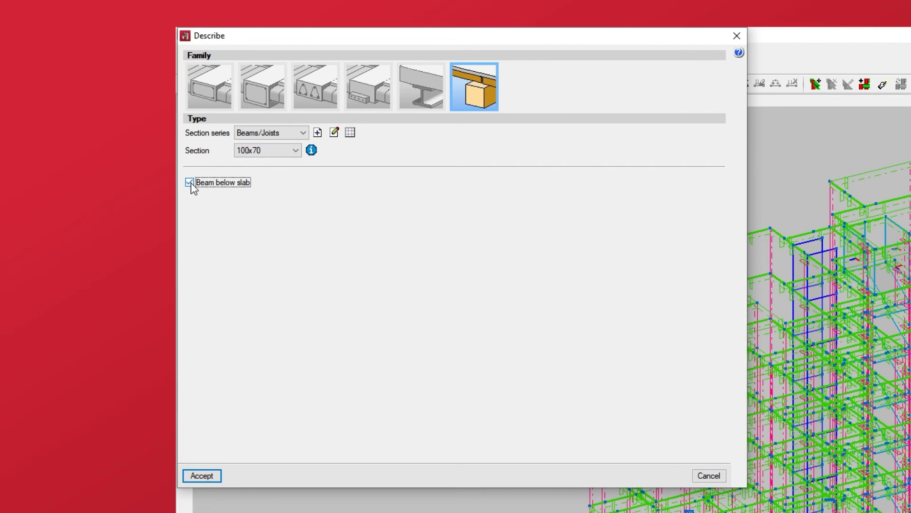
{"action": "left_click", "coordinate": [190, 182]}
Define the new beam's section as a dropped rectangular beam 30 cm wide and 70 cm deep
{"action": "left_click", "coordinate": [264, 107]}
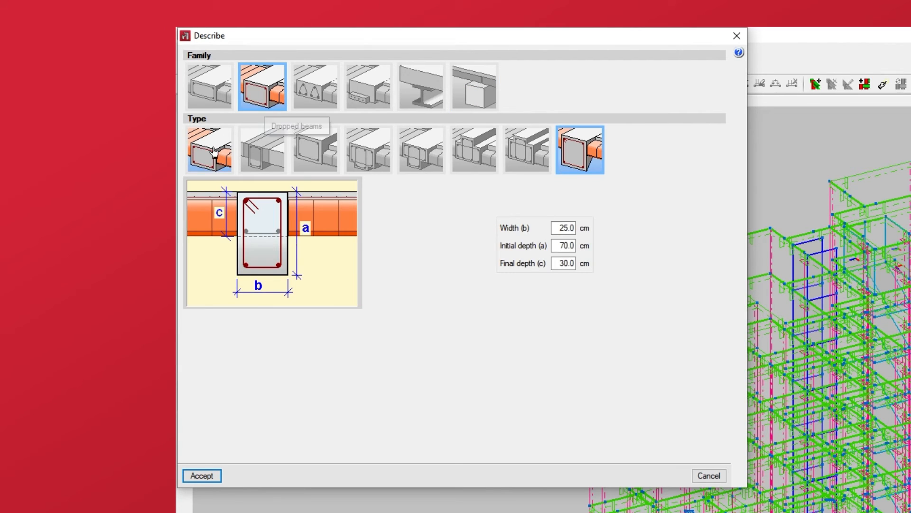
{"action": "left_click", "coordinate": [202, 169]}
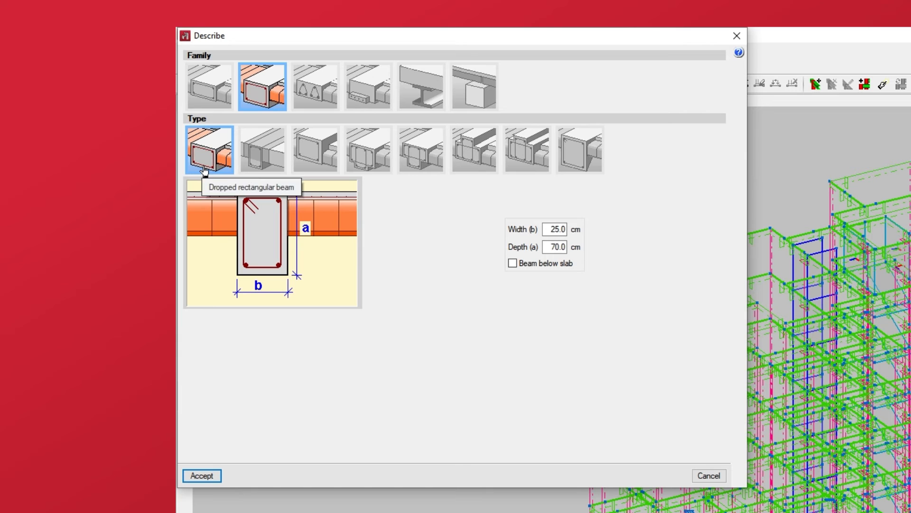
{"action": "double_click", "coordinate": [555, 229]}
{"action": "type", "text": "30"}
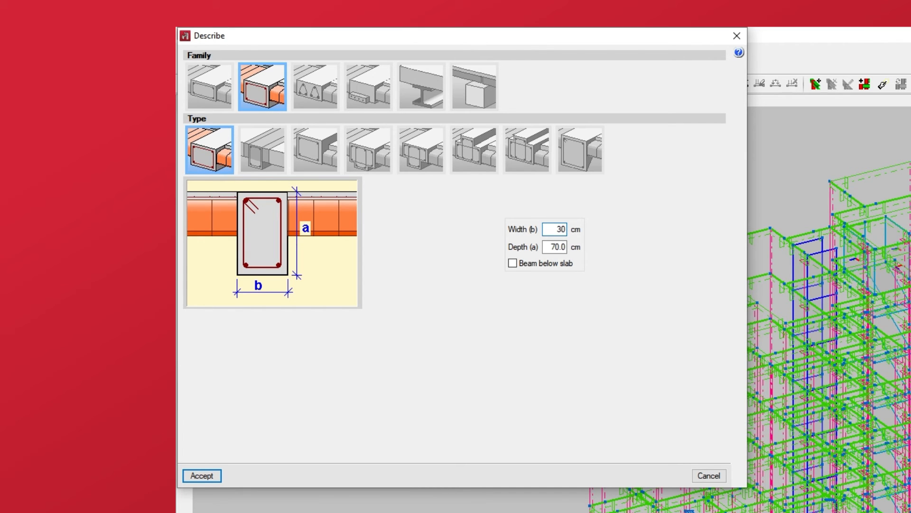
{"action": "key", "text": "Tab"}
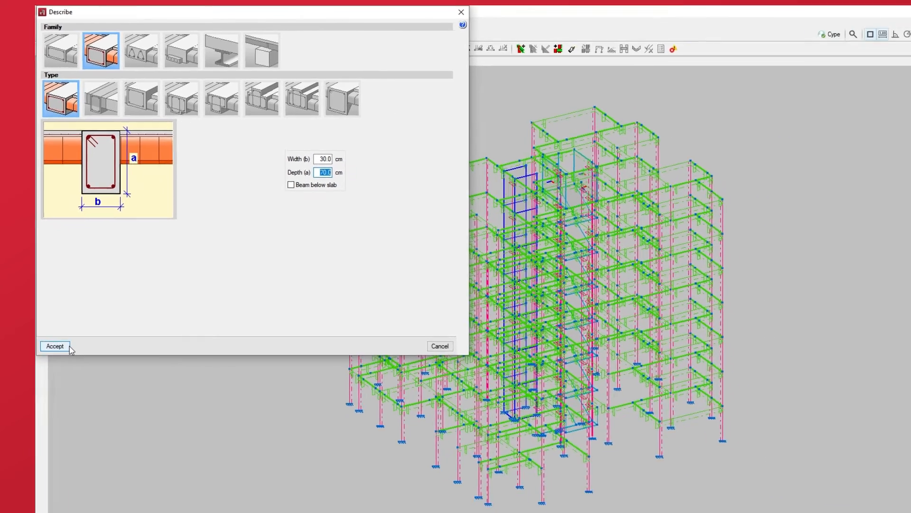
{"action": "left_click", "coordinate": [68, 347]}
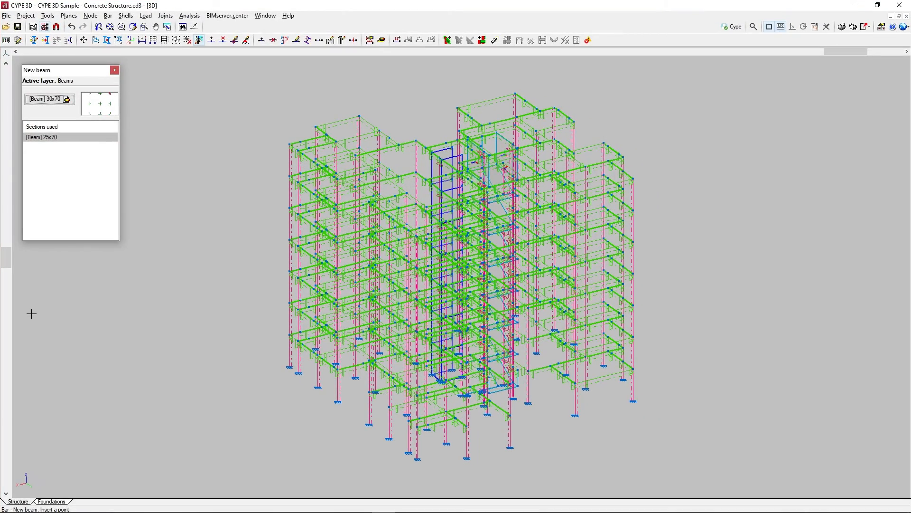
Draw three consecutive 30x70 beams linking the four column tops along the open front edge of the lowest floor
{"action": "scroll", "coordinate": [409, 460], "scroll_direction": "up", "scroll_amount": 1}
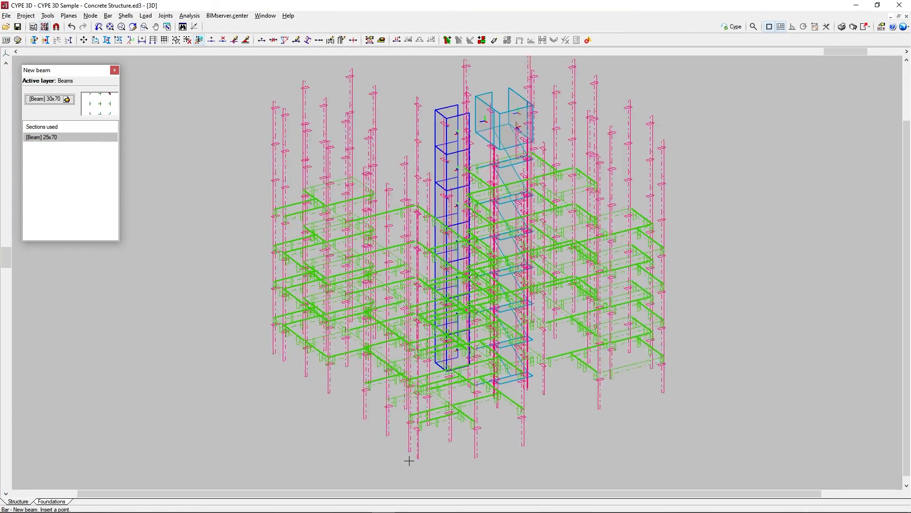
{"action": "scroll", "coordinate": [409, 461], "scroll_direction": "up", "scroll_amount": 5}
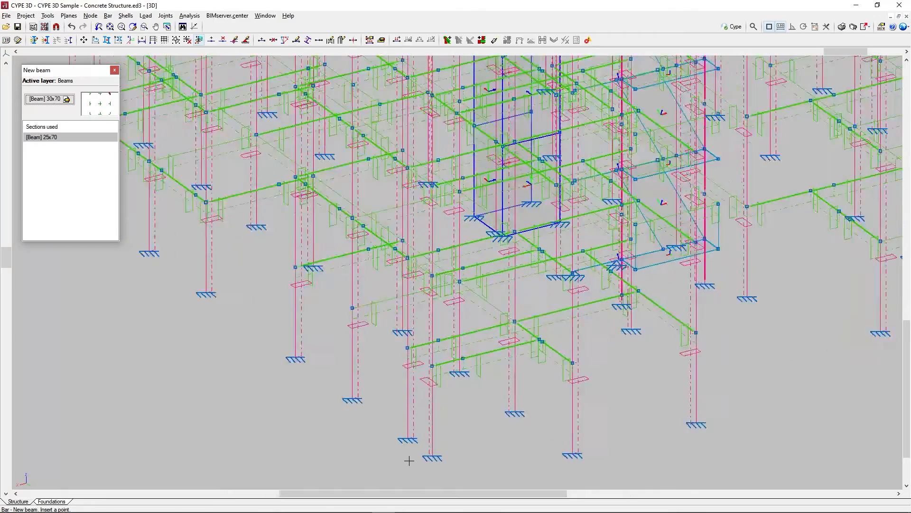
{"action": "scroll", "coordinate": [409, 461], "scroll_direction": "up", "scroll_amount": 2}
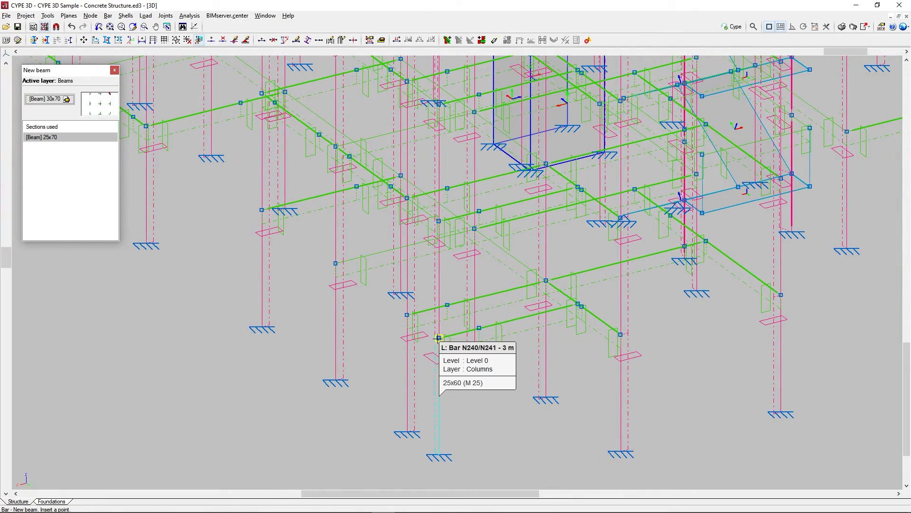
{"action": "left_click", "coordinate": [438, 337]}
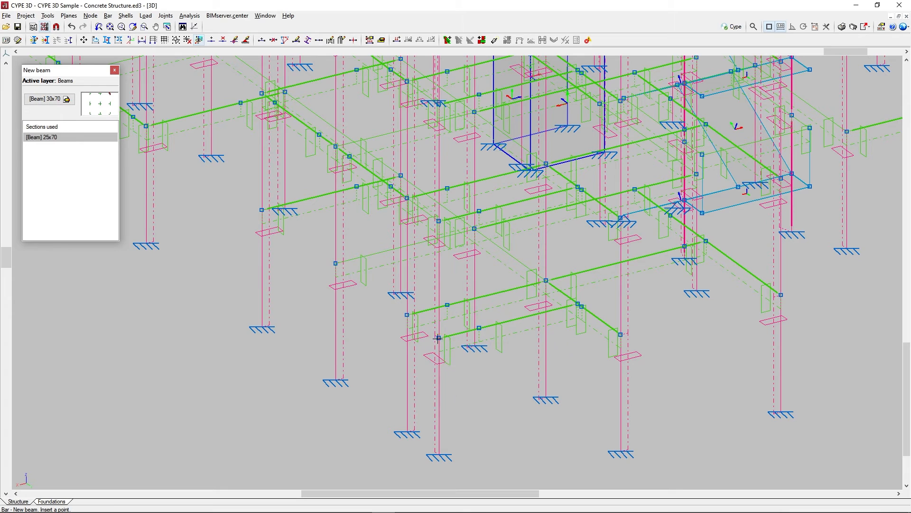
{"action": "left_click", "coordinate": [408, 315]}
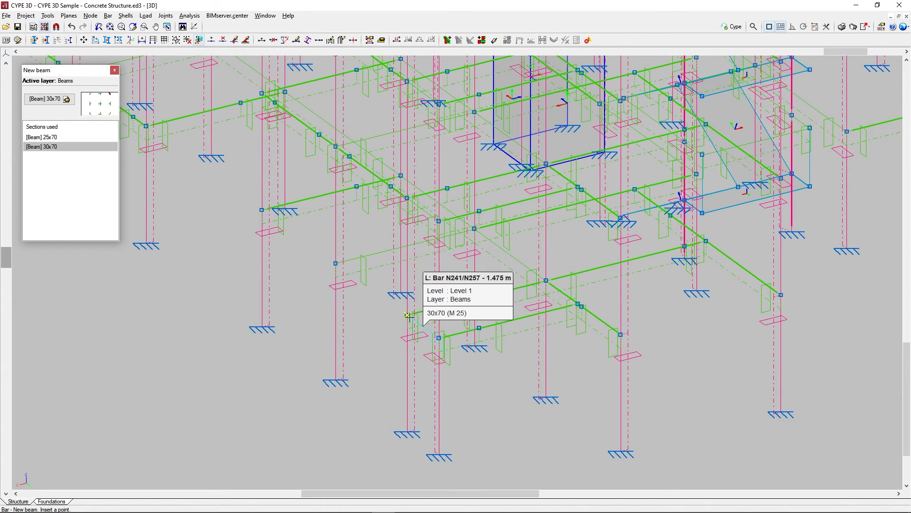
{"action": "left_click", "coordinate": [337, 264]}
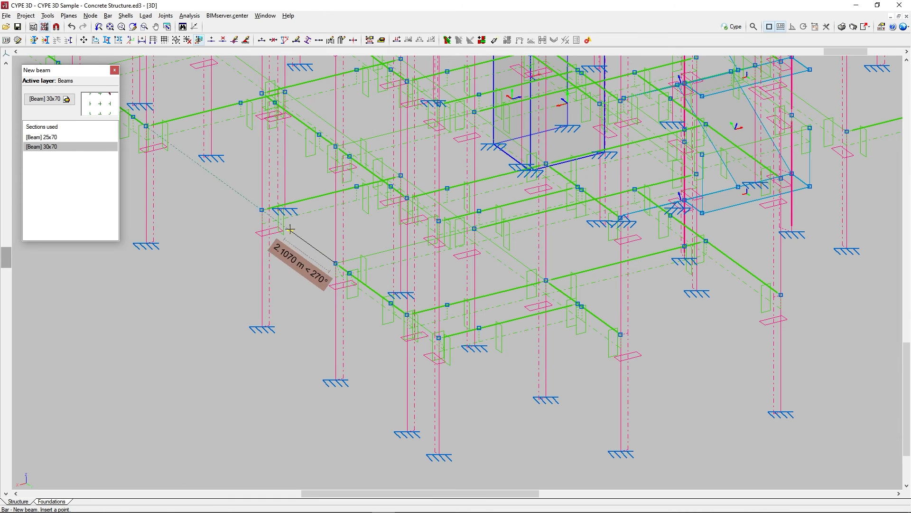
{"action": "left_click", "coordinate": [262, 209]}
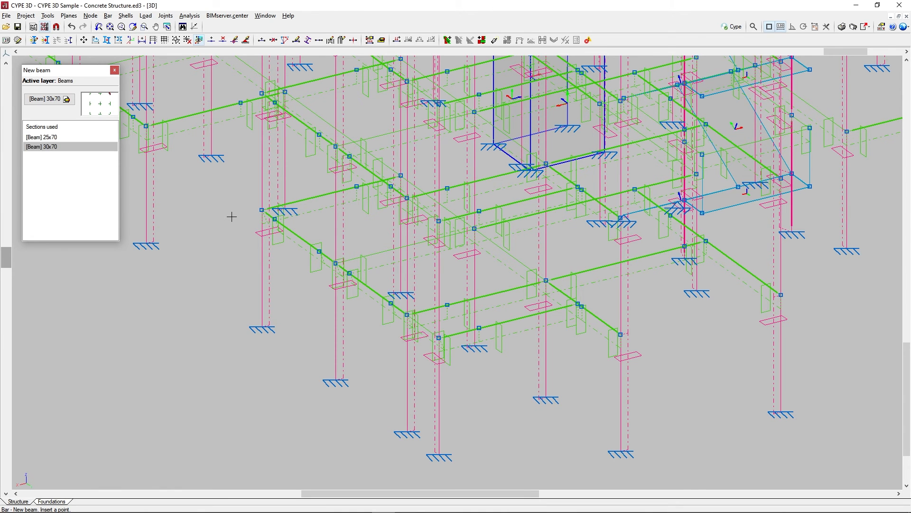
Start a new bar described as a Beam element with a dropped rectangular section 30 cm wide and 30 cm deep
{"action": "scroll", "coordinate": [232, 216], "scroll_direction": "up", "scroll_amount": 2}
{"action": "scroll", "coordinate": [322, 325], "scroll_direction": "up", "scroll_amount": 2}
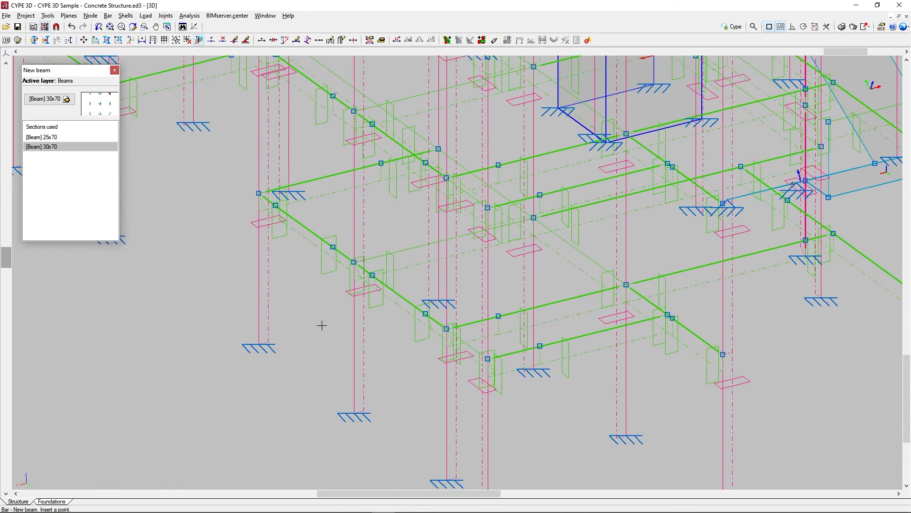
{"action": "scroll", "coordinate": [322, 325], "scroll_direction": "up", "scroll_amount": 1}
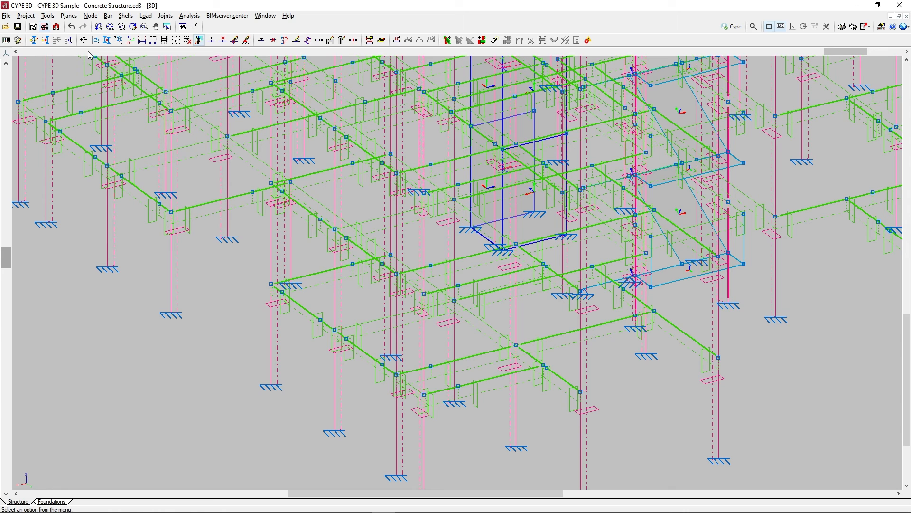
{"action": "left_click", "coordinate": [108, 15]}
{"action": "left_click", "coordinate": [121, 28]}
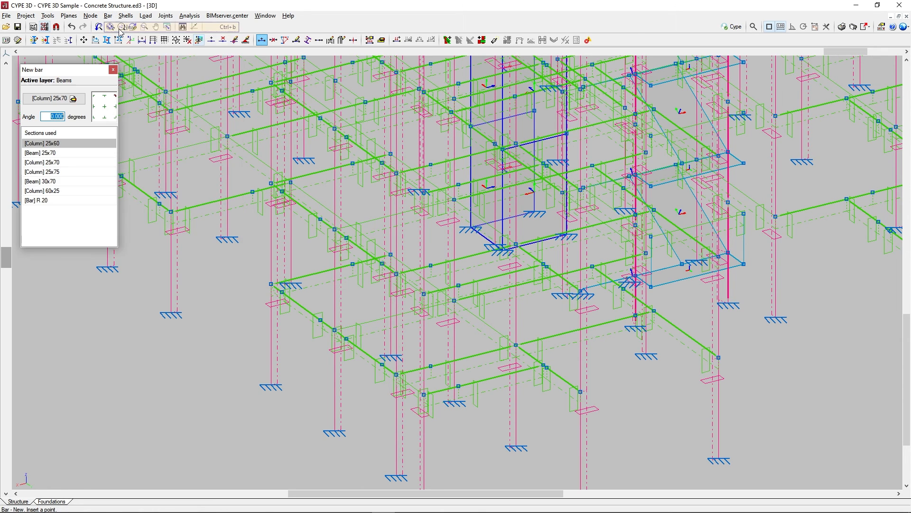
{"action": "left_click", "coordinate": [57, 99]}
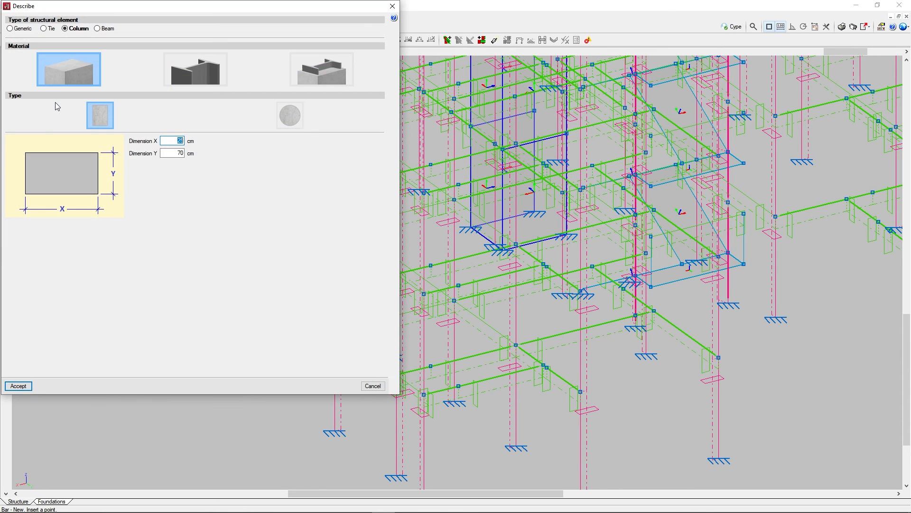
{"action": "left_click", "coordinate": [98, 29]}
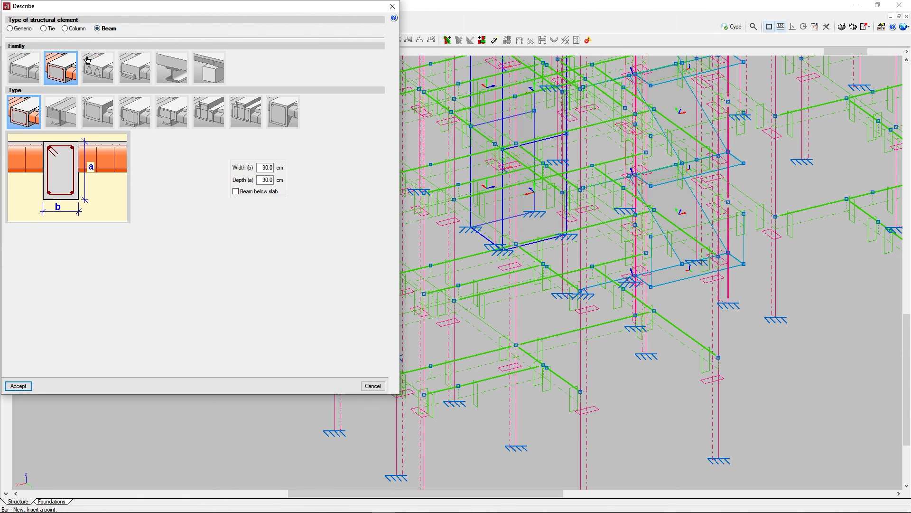
{"action": "left_click", "coordinate": [27, 385]}
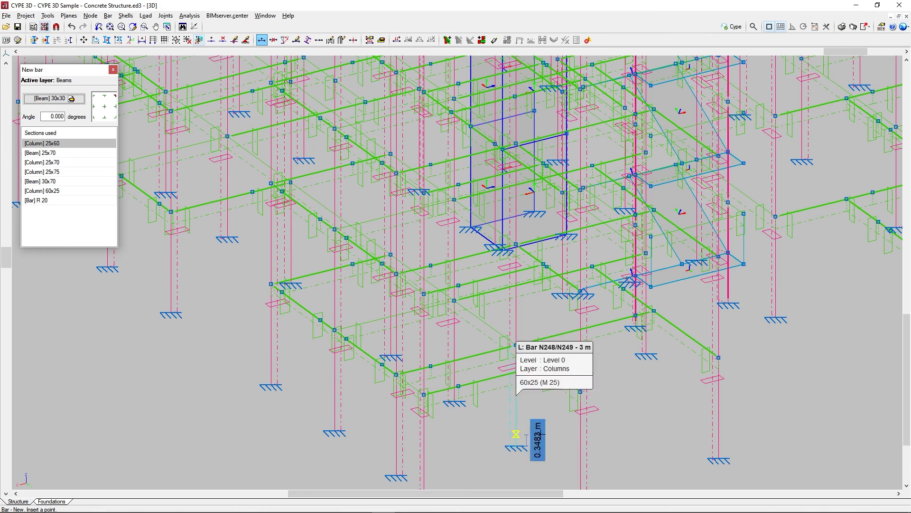
Insert the 30x30 beam between the two outer column tops across the open bay at the lowest floor's other front edge
{"action": "middle_click_drag", "start_coordinate": [655, 429], "coordinate": [479, 362]}
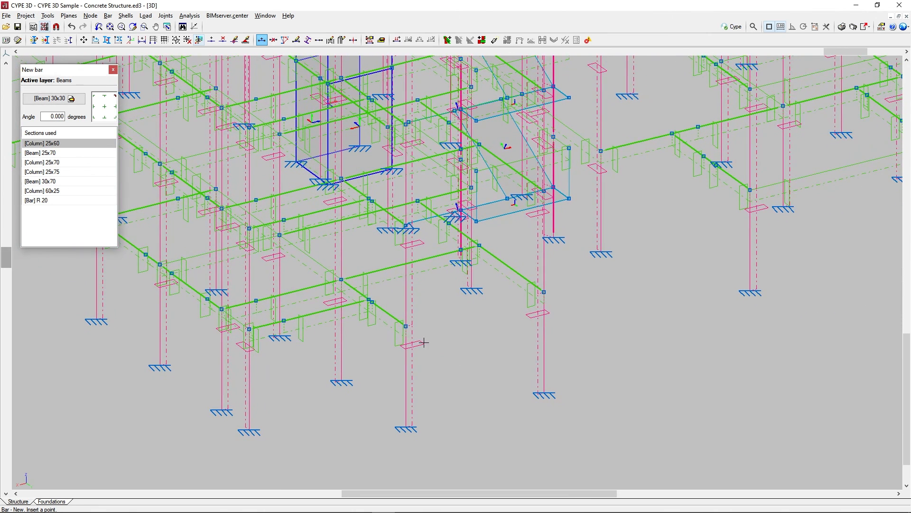
{"action": "left_click", "coordinate": [406, 326]}
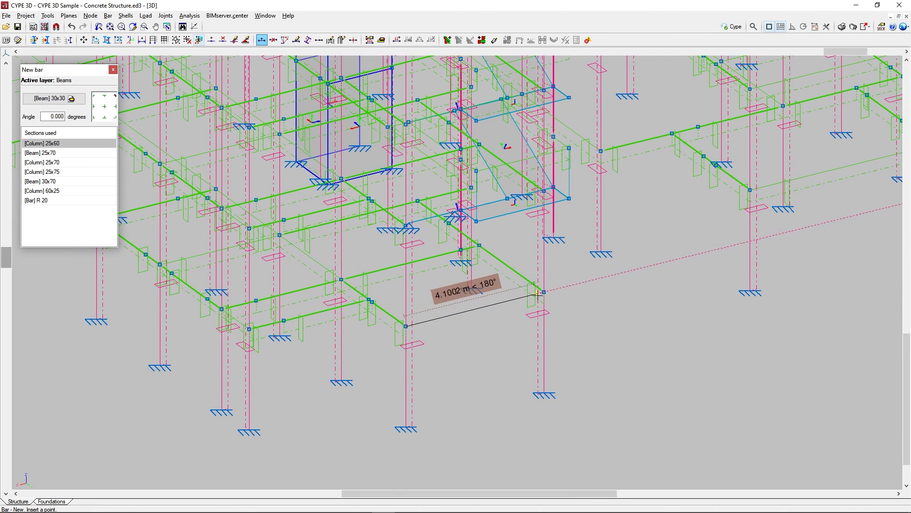
{"action": "left_click", "coordinate": [542, 292]}
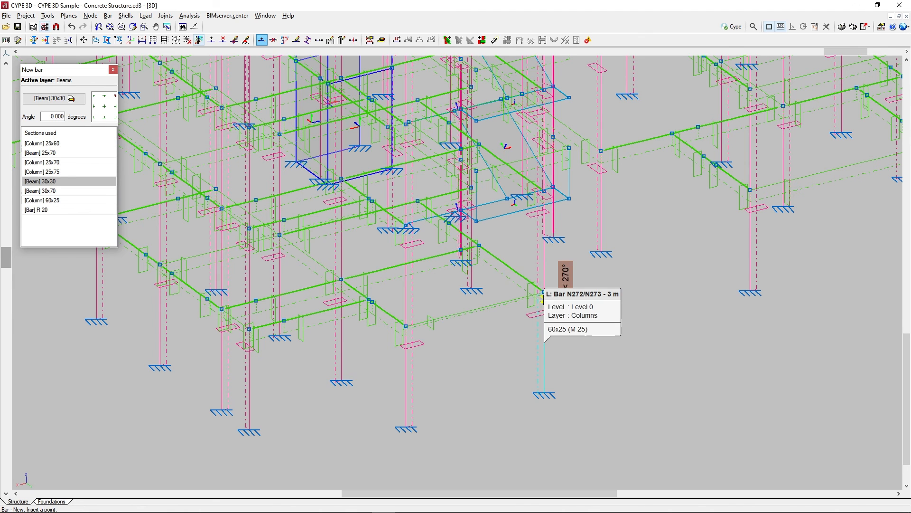